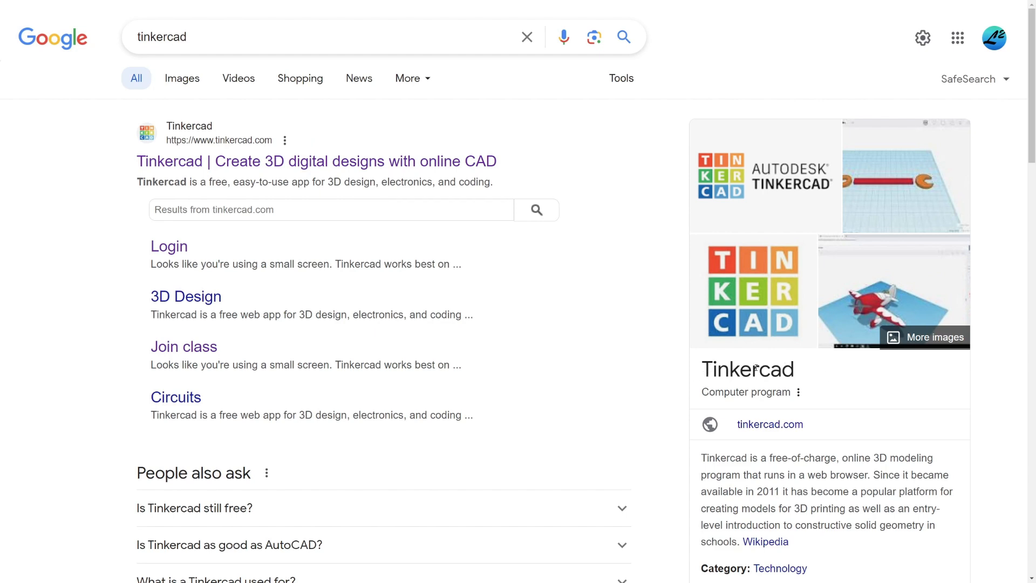
- Open the Tinkercad website from the search results and create a new blank circuit
left_click(280, 167)
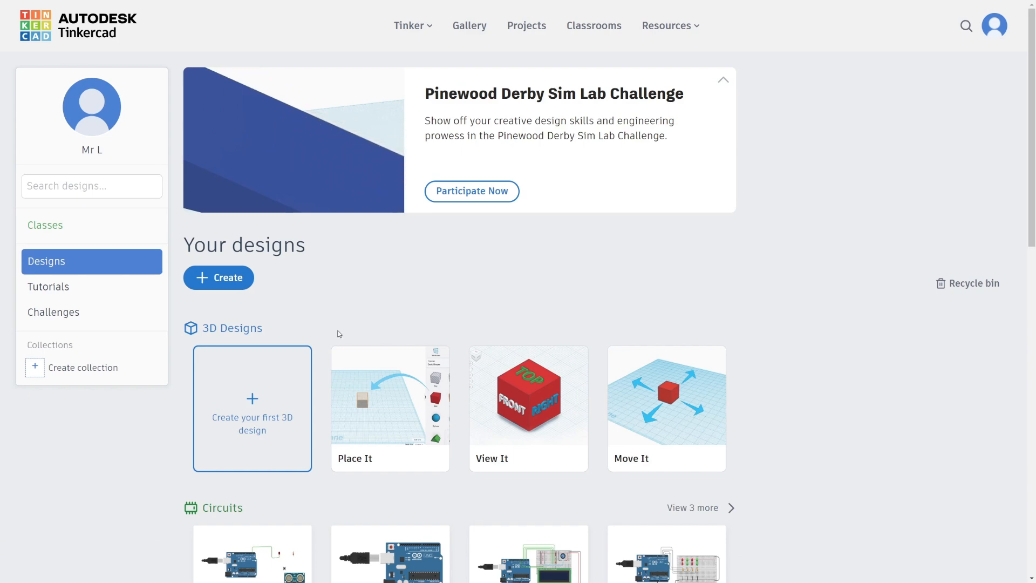
left_click(218, 279)
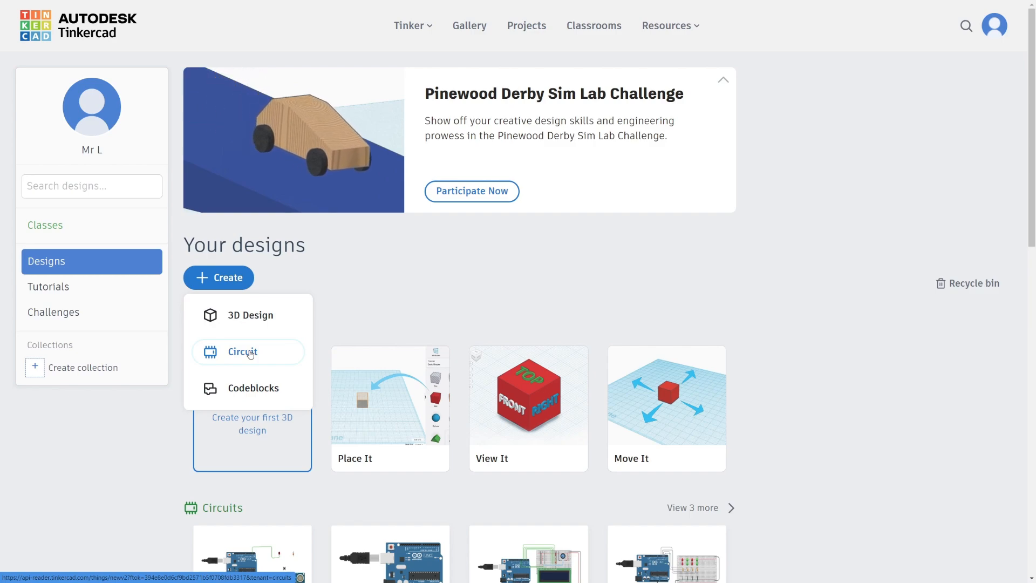
left_click(248, 353)
left_click(372, 373)
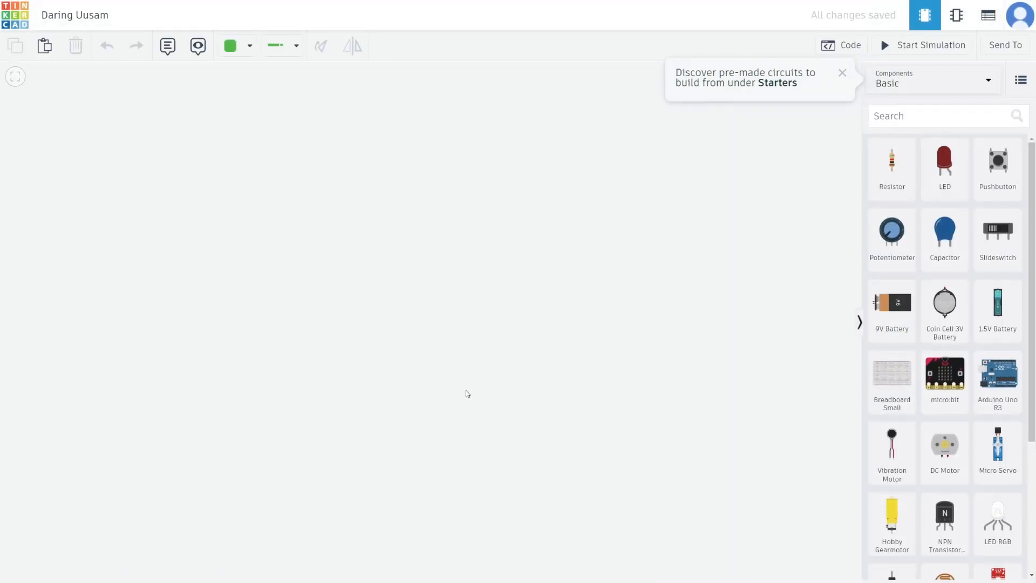
left_click(842, 74)
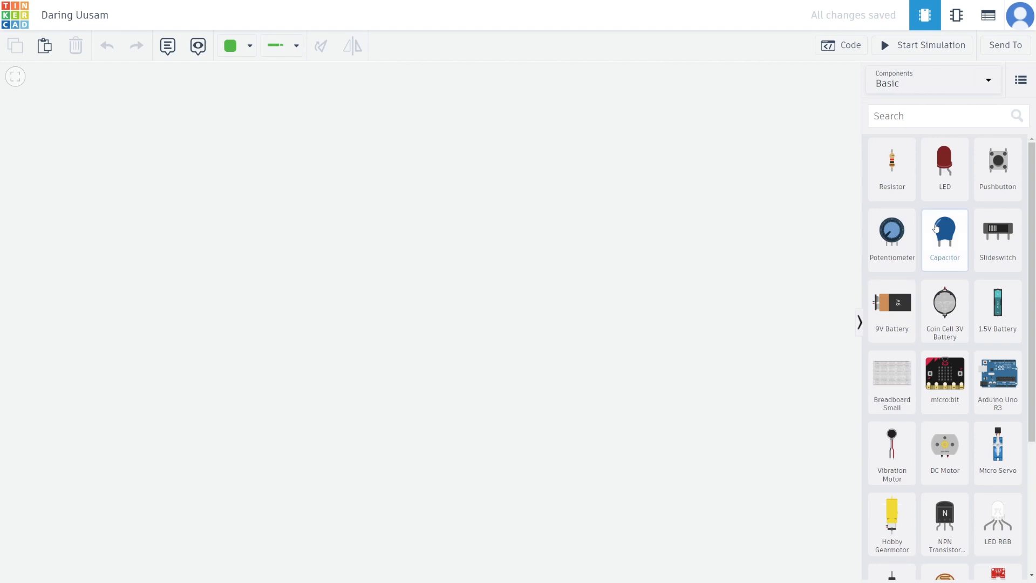
- Add an Arduino Uno R3 to the empty circuit workspace and reposition it to leave room for other components
left_click(939, 117)
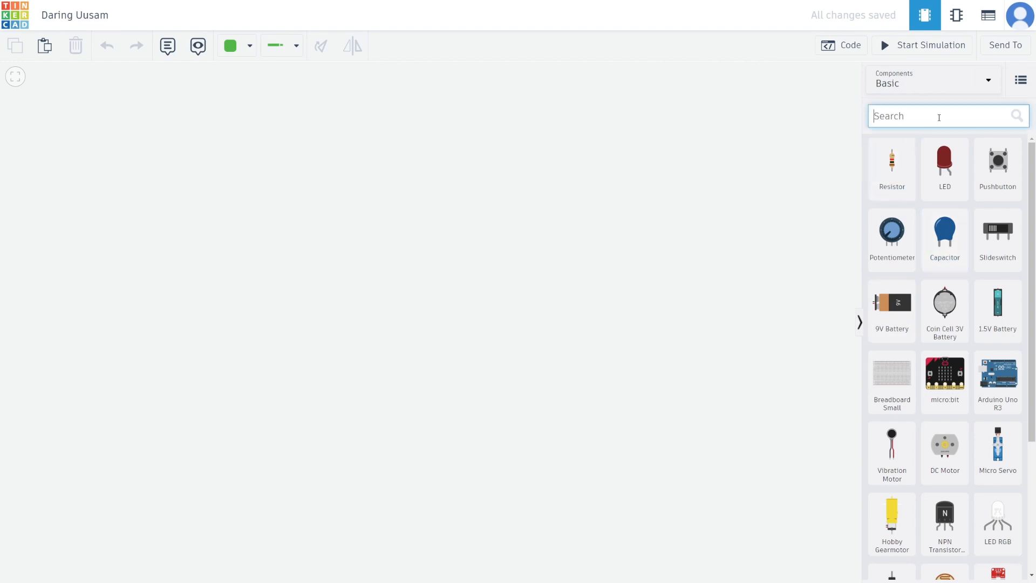
key("ctrl+plus")
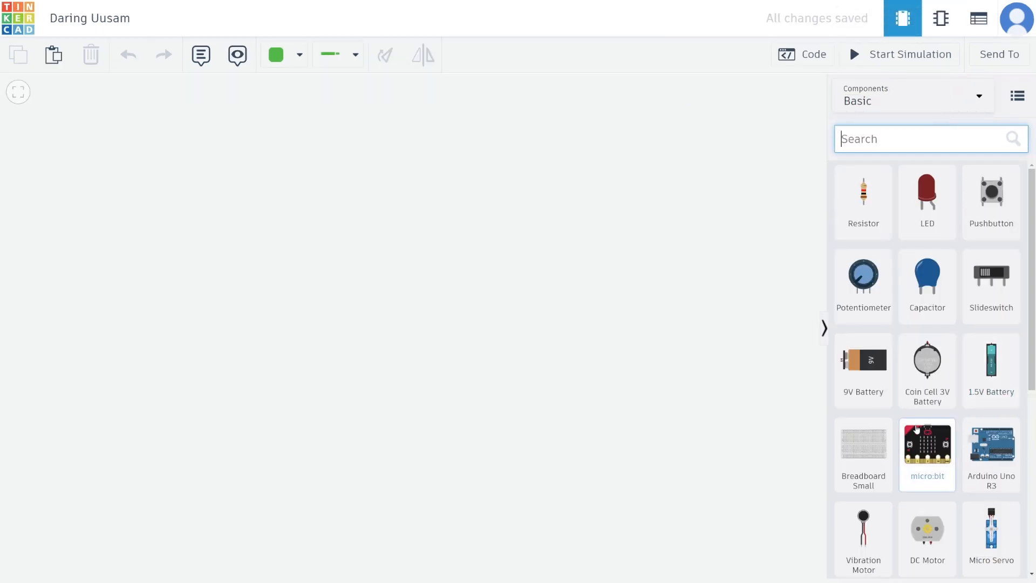
left_click(645, 238)
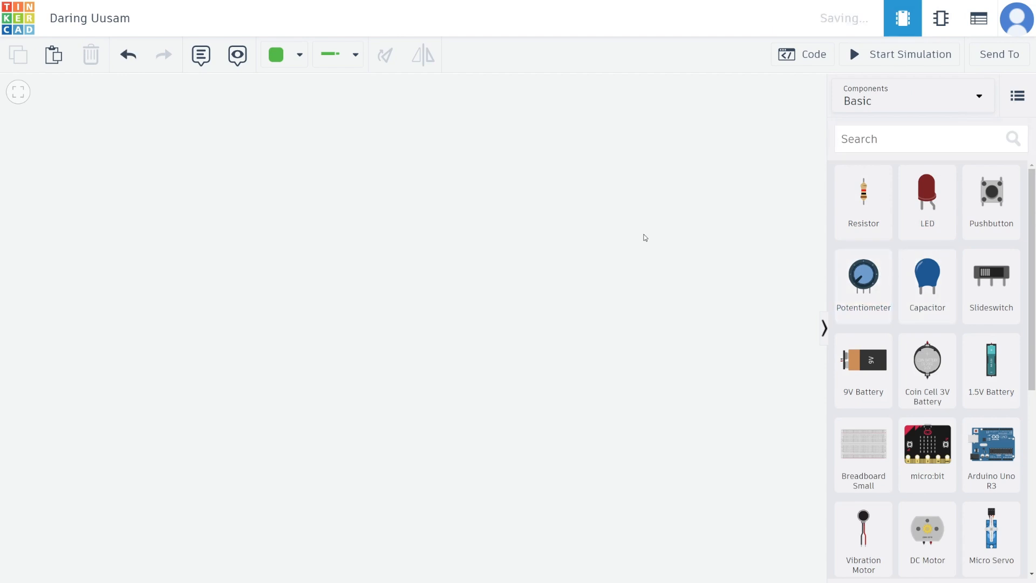
left_click_drag(983, 450, 326, 331)
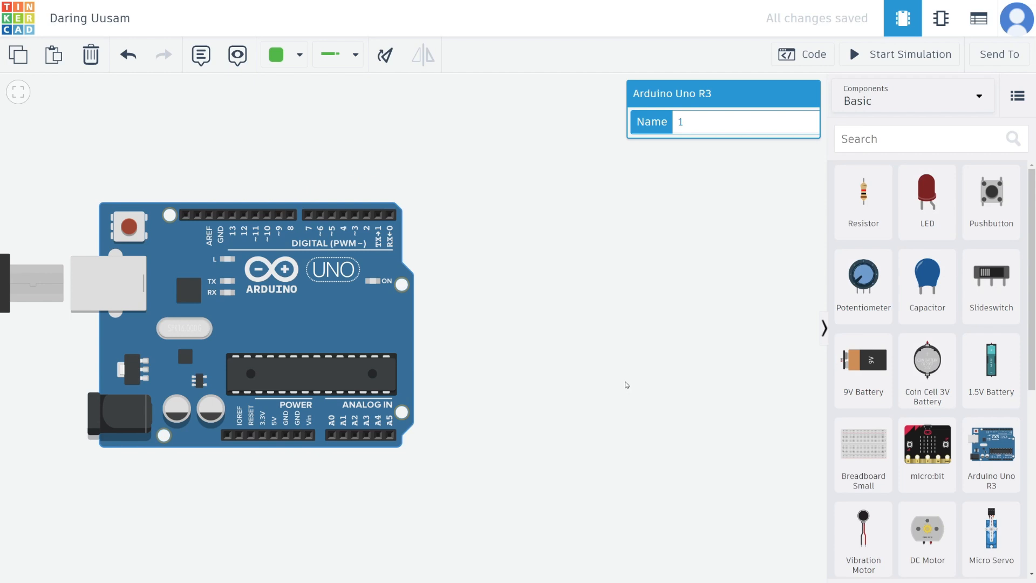
left_click_drag(380, 303, 326, 315)
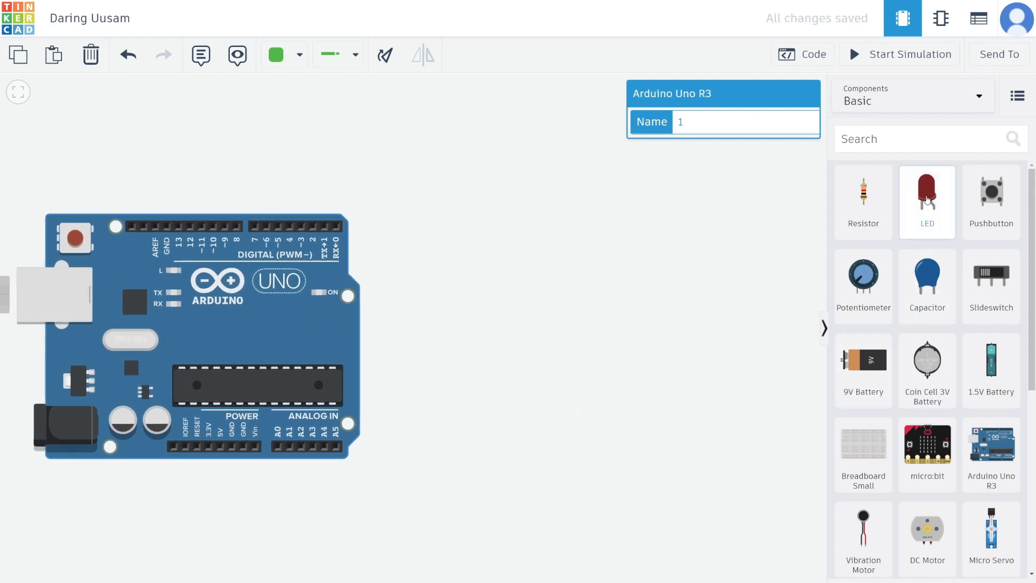
- Place an LED, a resistor and a slideswitch in the free space beside the Arduino board
left_click_drag(927, 200, 464, 223)
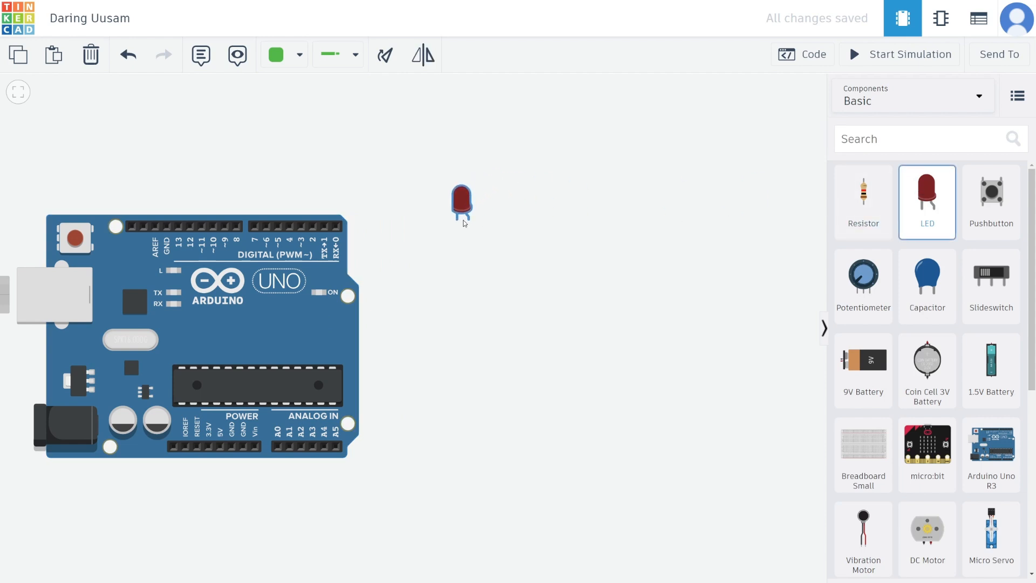
left_click_drag(863, 208, 611, 272)
left_click_drag(992, 279, 565, 408)
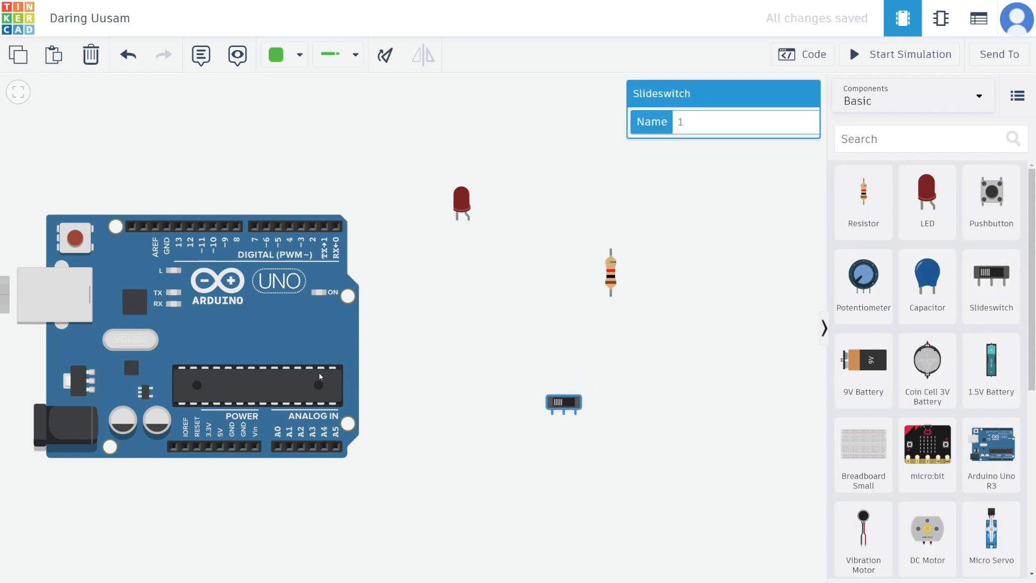
- Wire the Arduino's digital pin 2 to the LED's straight leg, routing the wire with right-angle bends
left_click(314, 230)
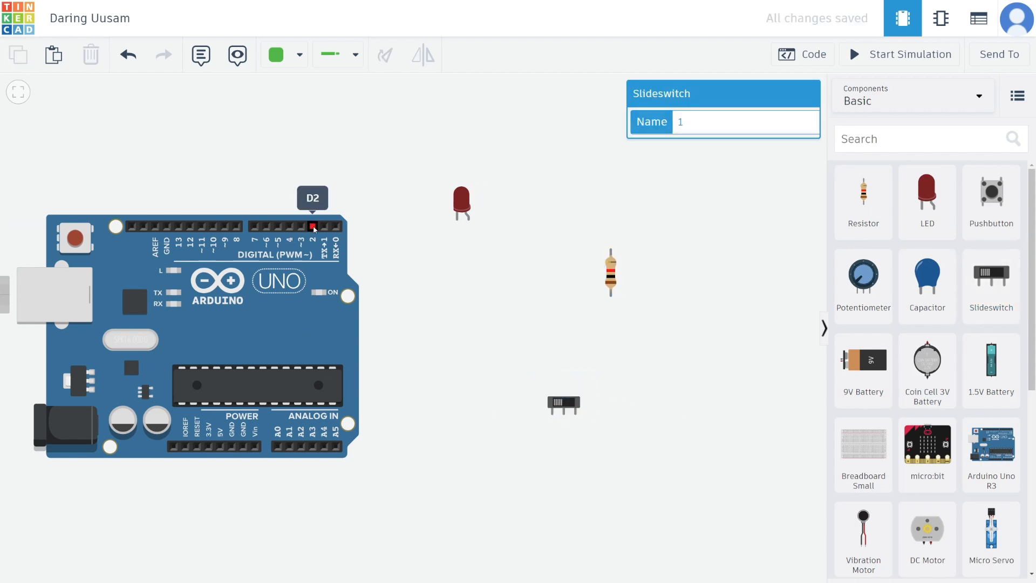
left_click(313, 186)
left_click(409, 186)
left_click(409, 248)
left_click(460, 249)
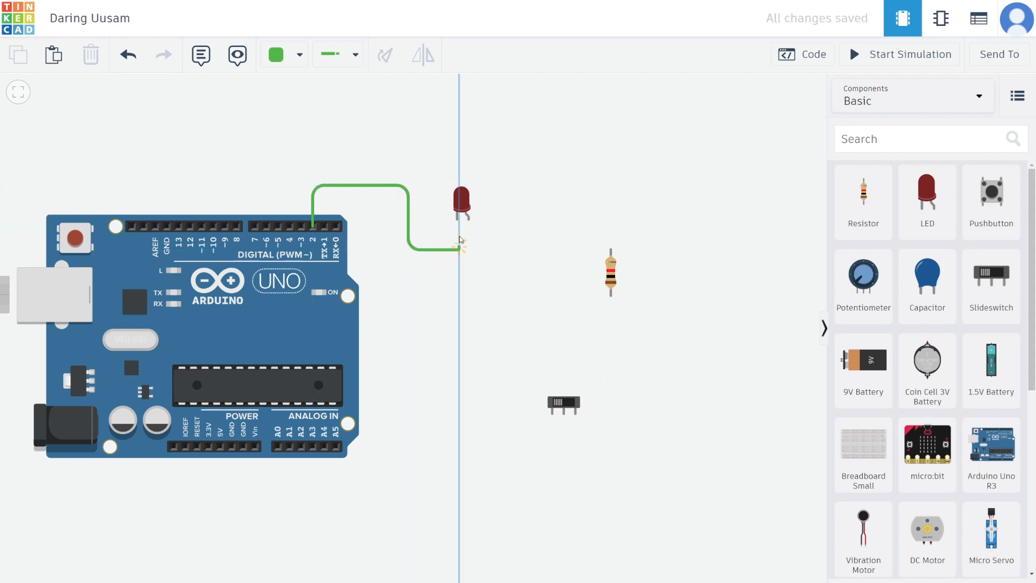
left_click(457, 219)
left_click_drag(464, 254, 462, 255)
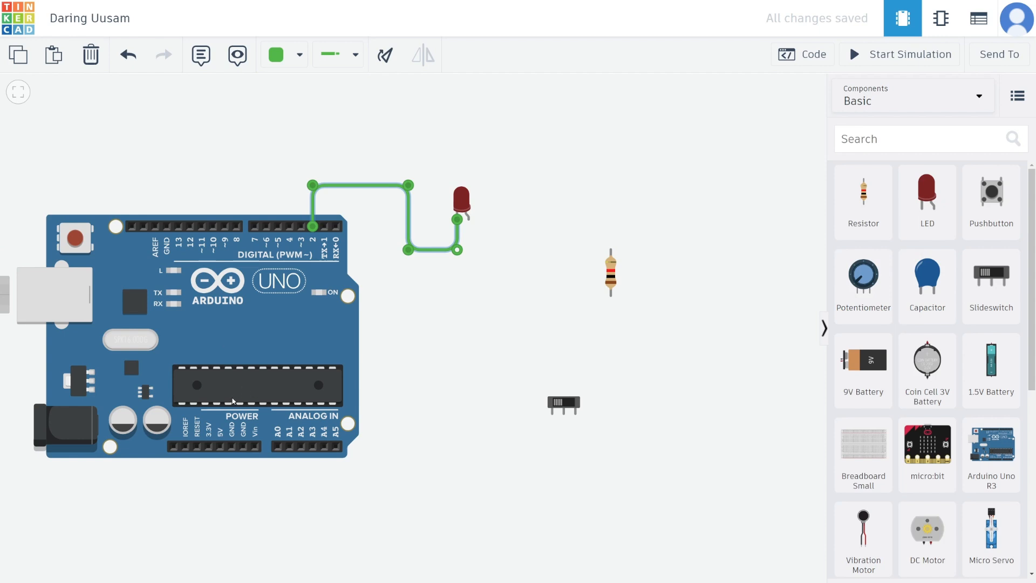
- Open the Arduino's code, switch the edit mode from Blocks to Text and enlarge the display
left_click(802, 54)
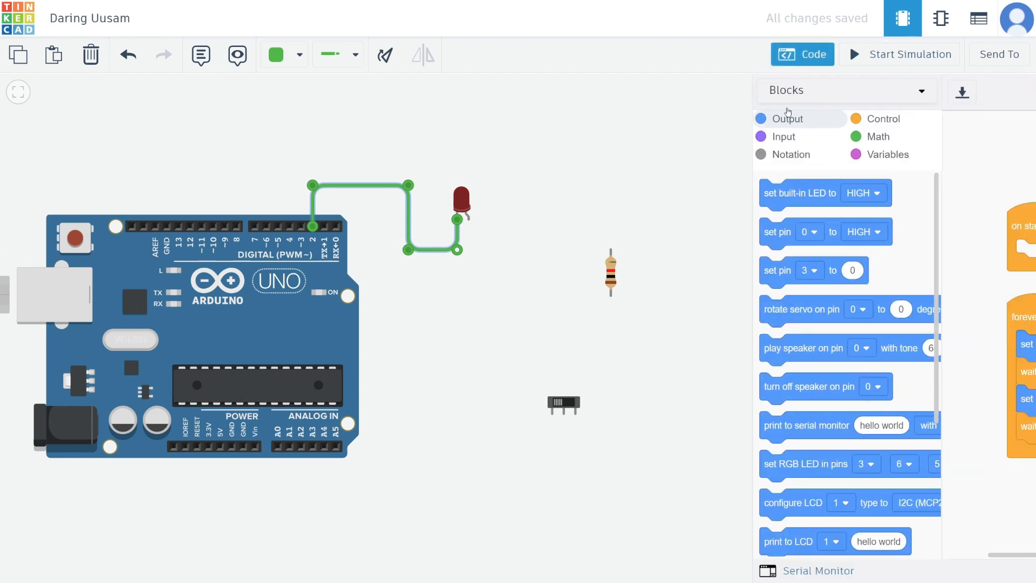
left_click(710, 90)
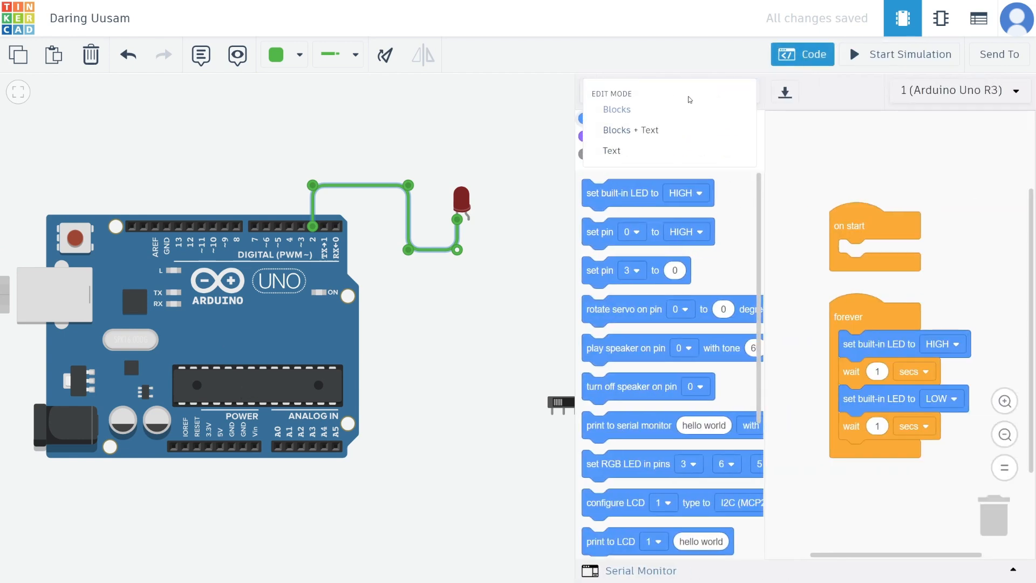
left_click(626, 149)
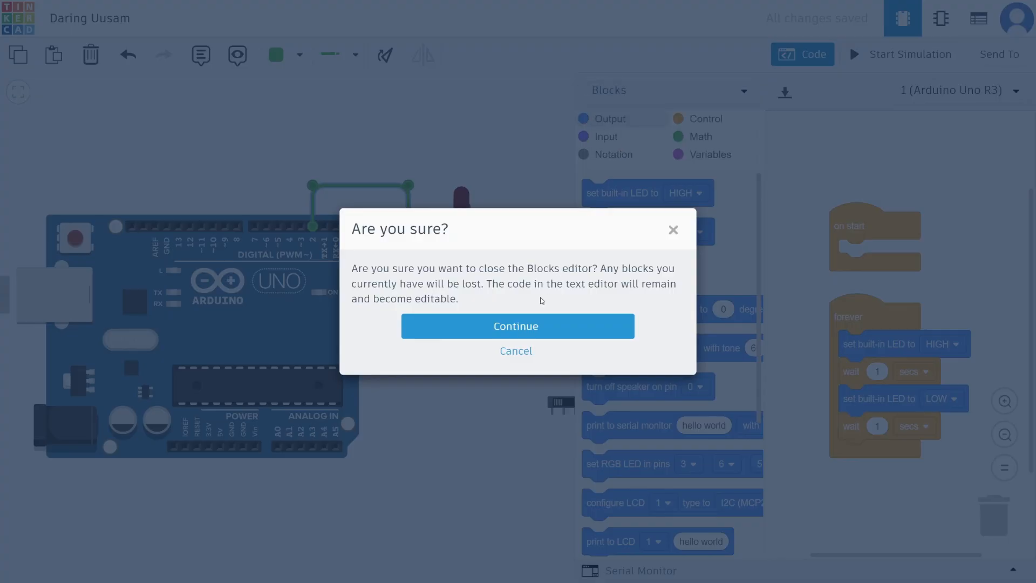
left_click(528, 328)
left_click(729, 322)
key("ctrl+plus")
key("ctrl+plus")
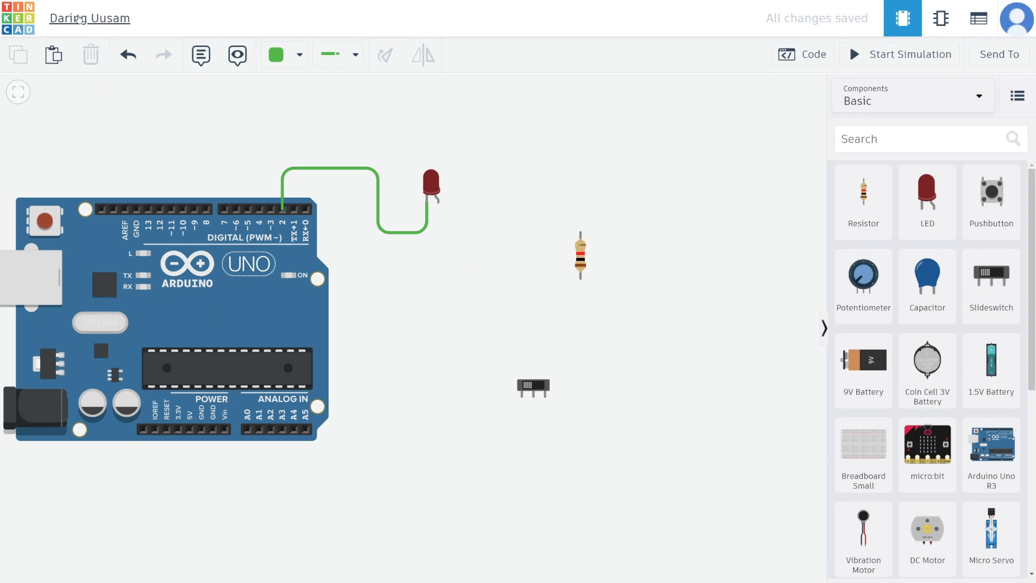
- Rename the circuit design as "Name"
left_click(79, 18)
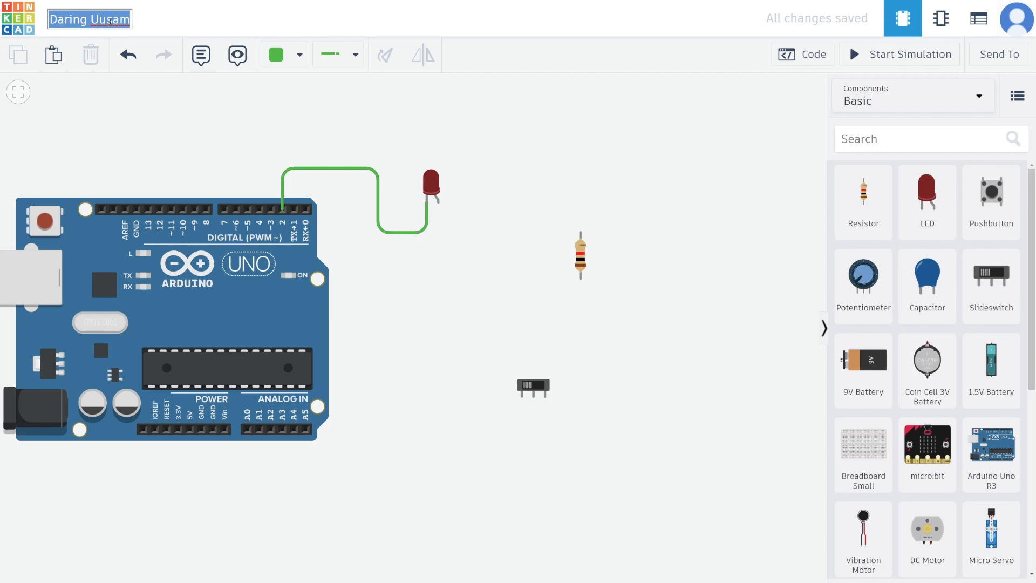
type("Name")
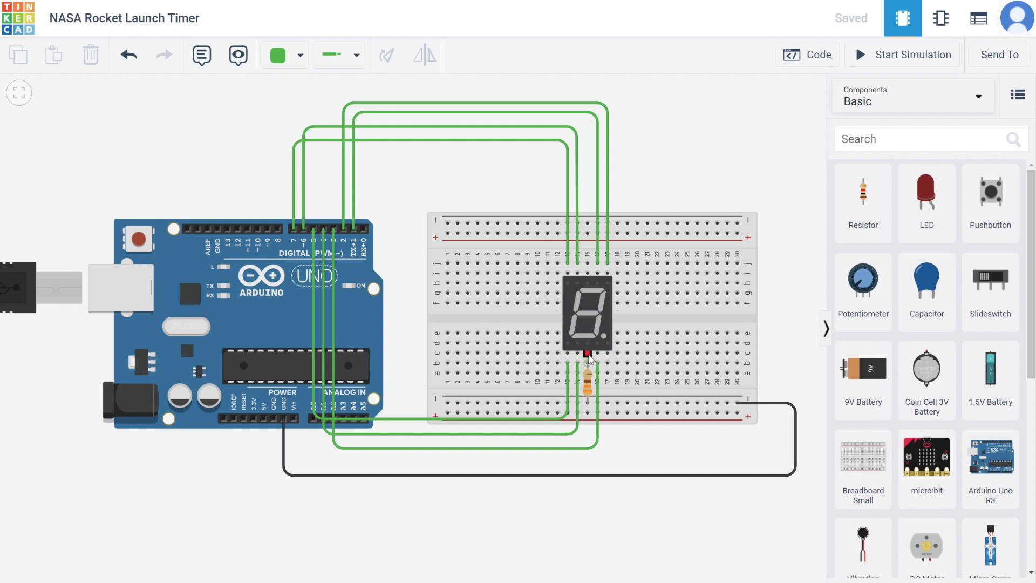
- Check the resistance and unit settings of the resistor below the seven-segment display
left_click(588, 390)
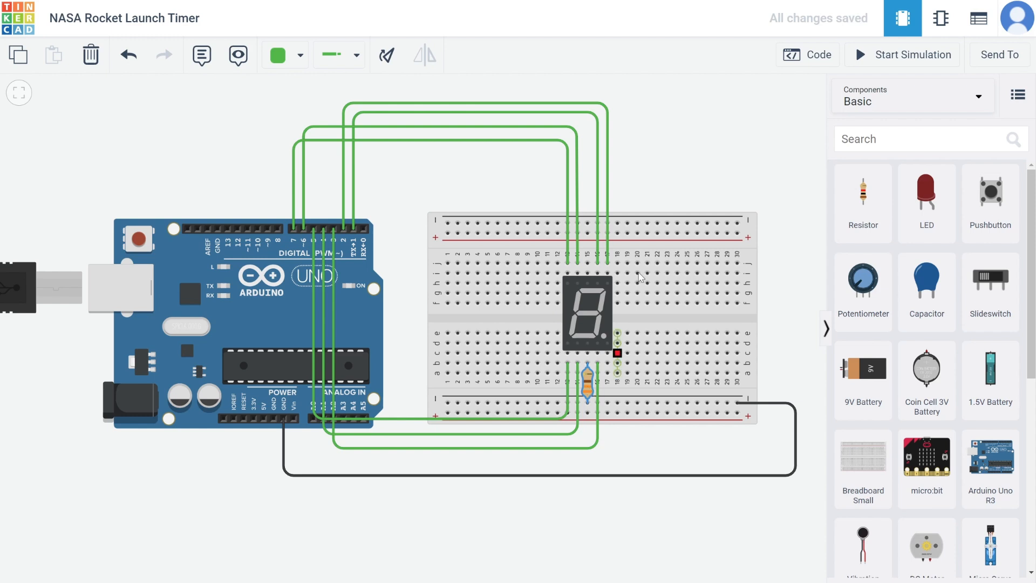
left_click(668, 160)
left_click(589, 392)
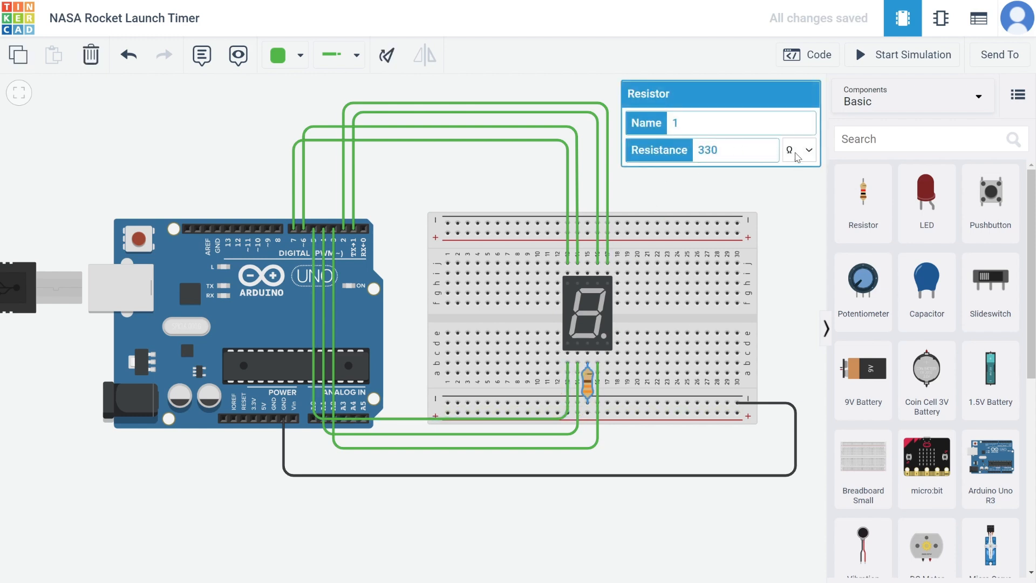
left_click(797, 318)
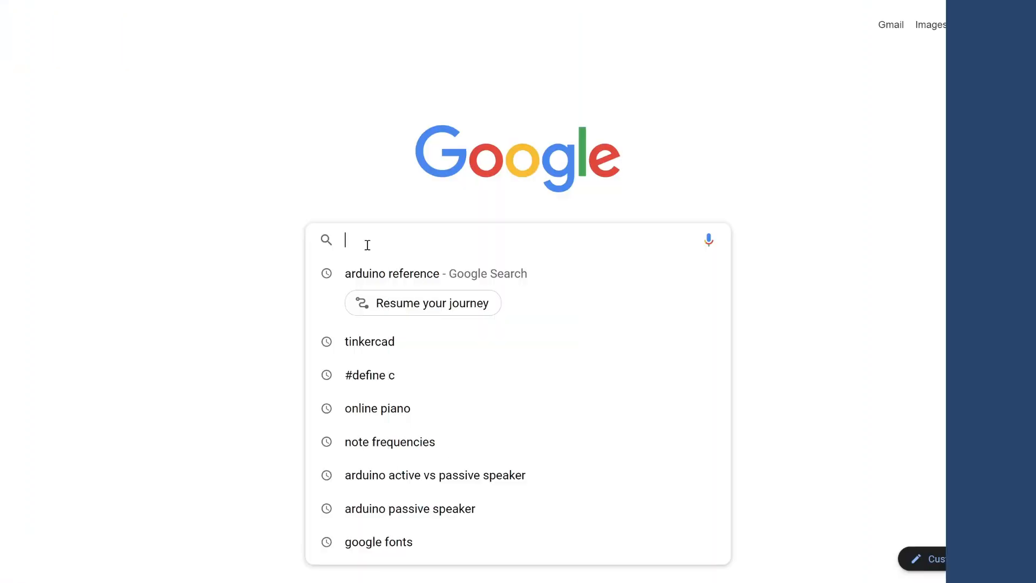
- Search Google for "seven segment display" and show the image results
type("seven seg")
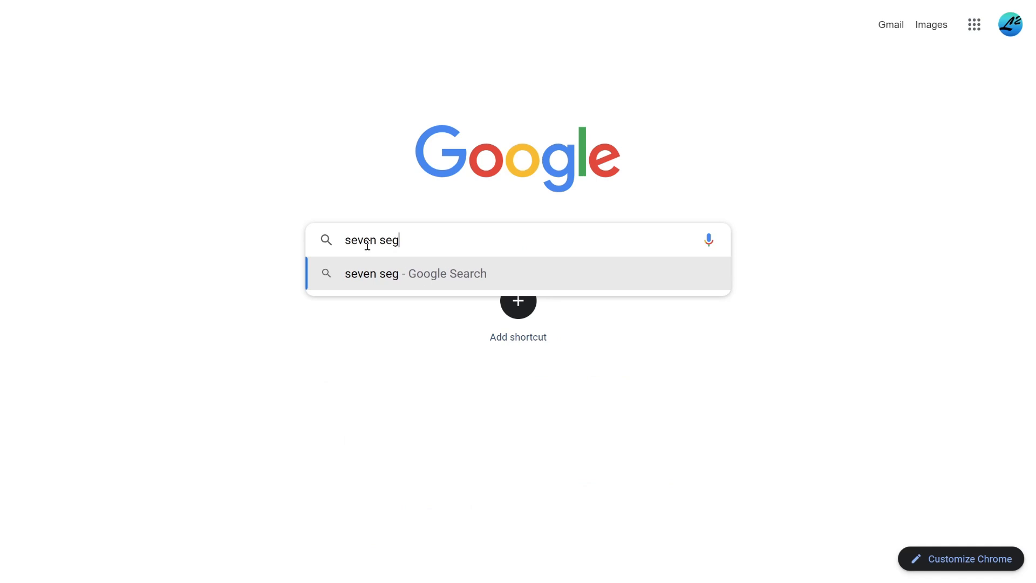
type("ment display")
key("Return")
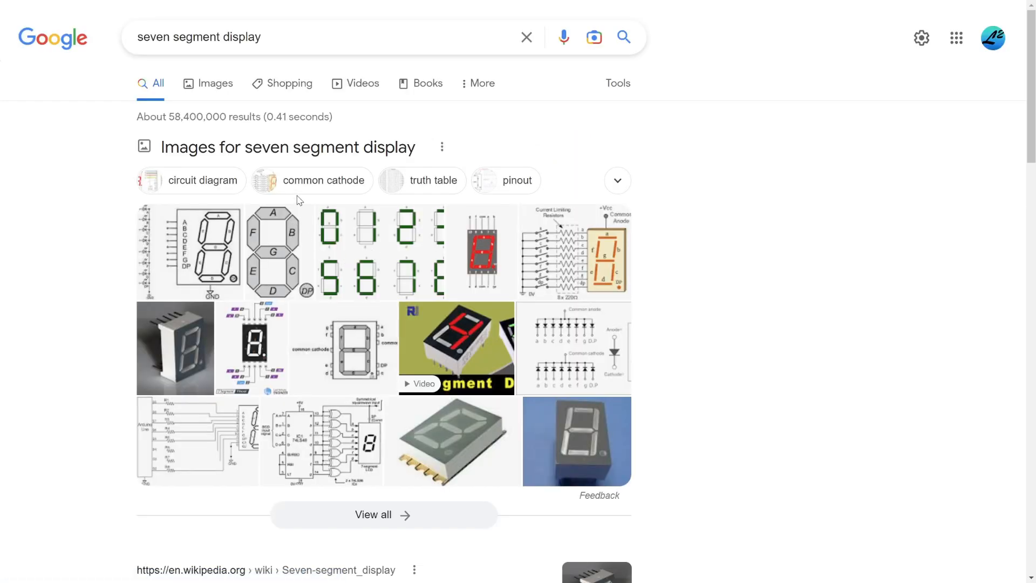
left_click(207, 87)
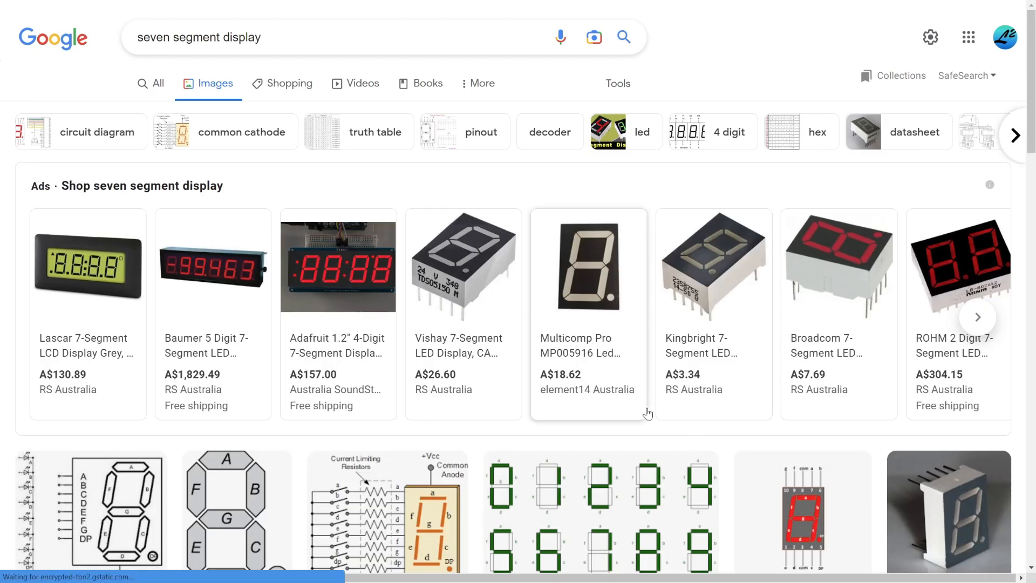
- Browse the image results and open the Components101 seven-segment display pinout image in a new browser tab
scroll(406, 327, "down", 1)
scroll(406, 327, "down", 4)
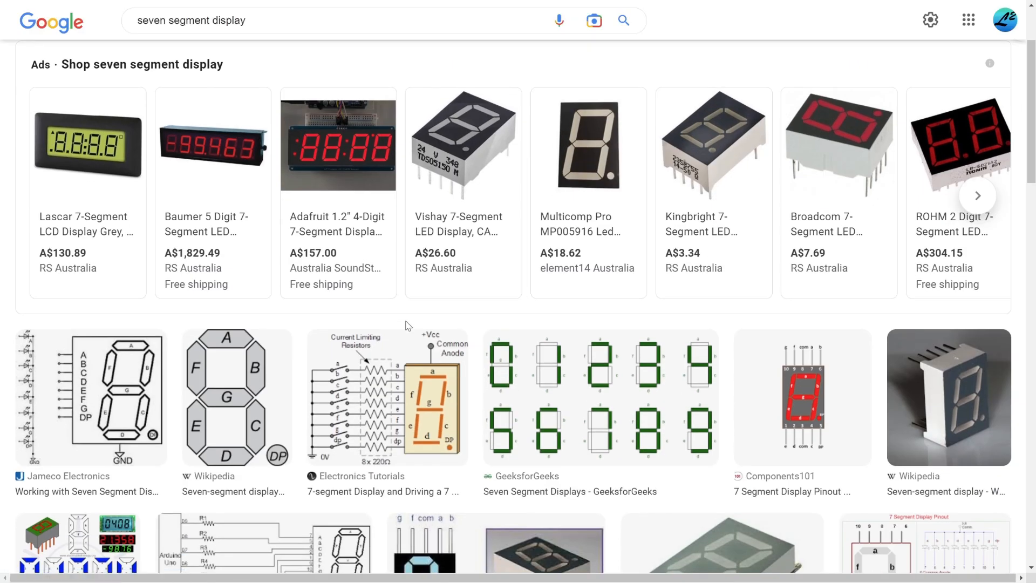
scroll(406, 323, "down", 2)
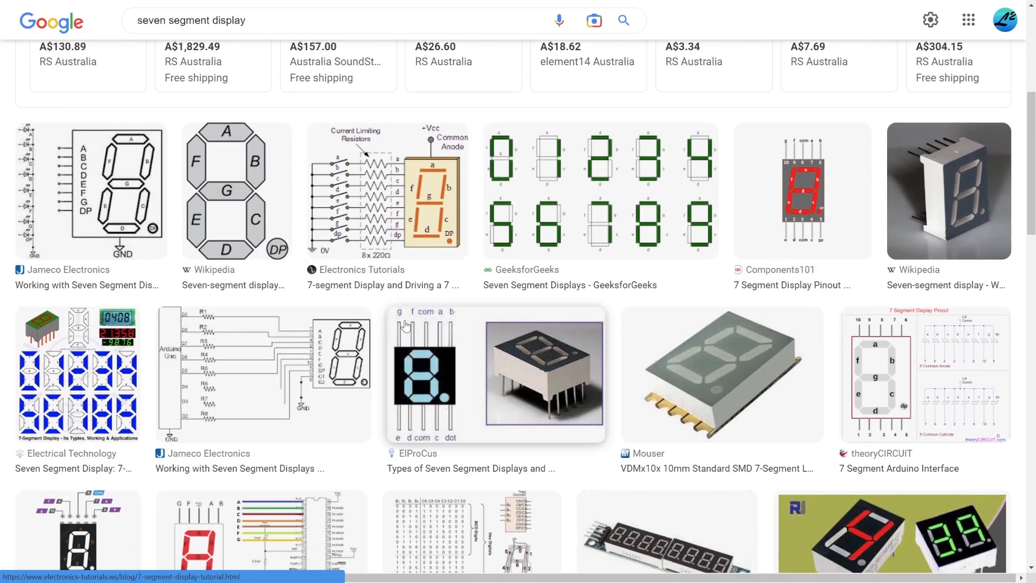
scroll(405, 326, "down", 1)
scroll(405, 328, "up", 8)
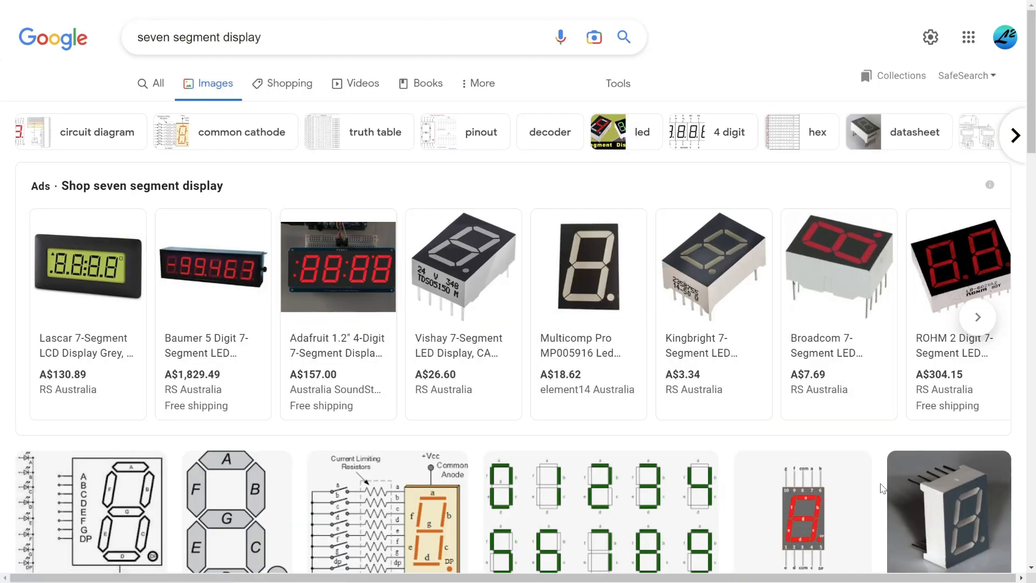
left_click(806, 508)
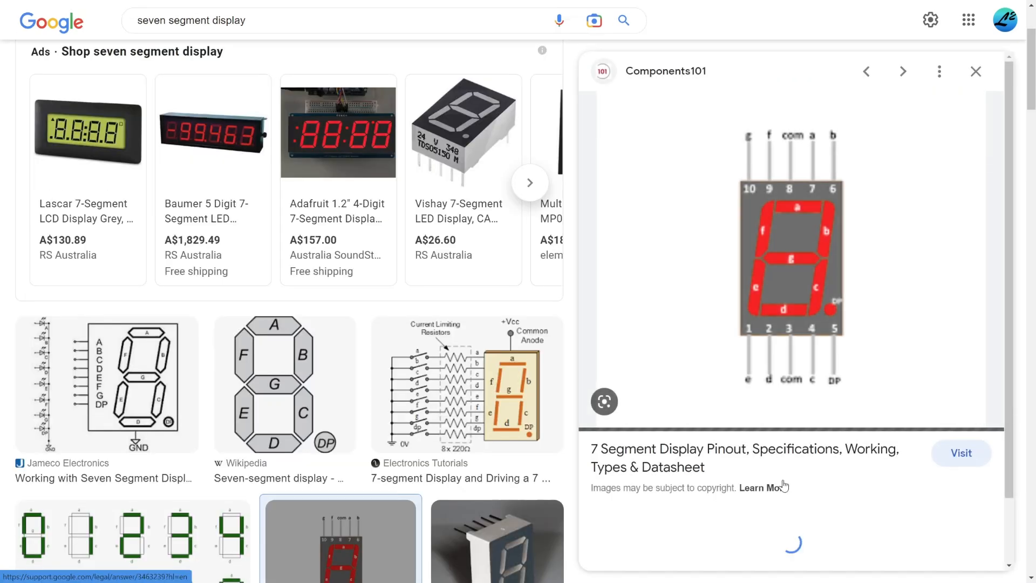
right_click(782, 268)
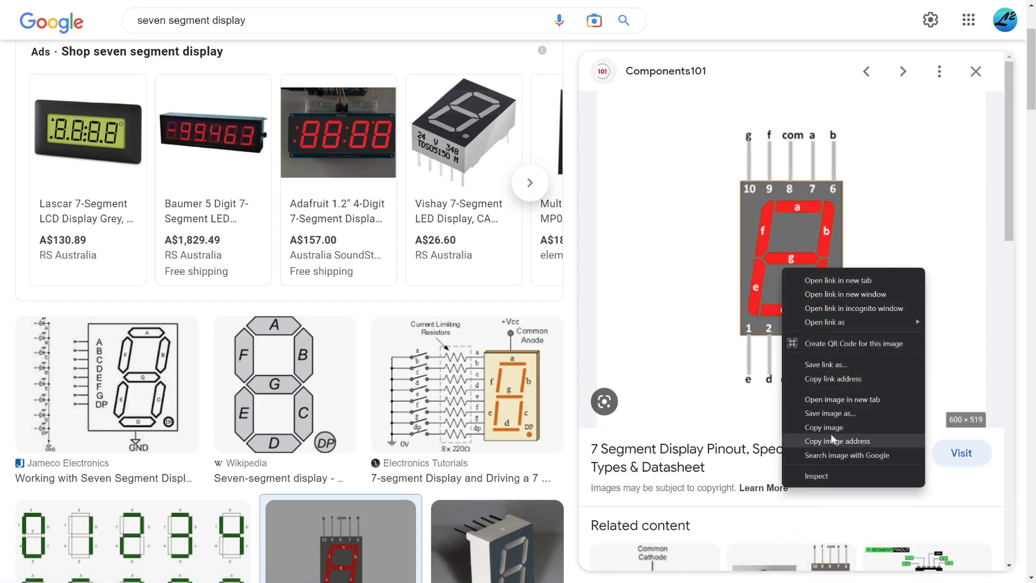
left_click(831, 401)
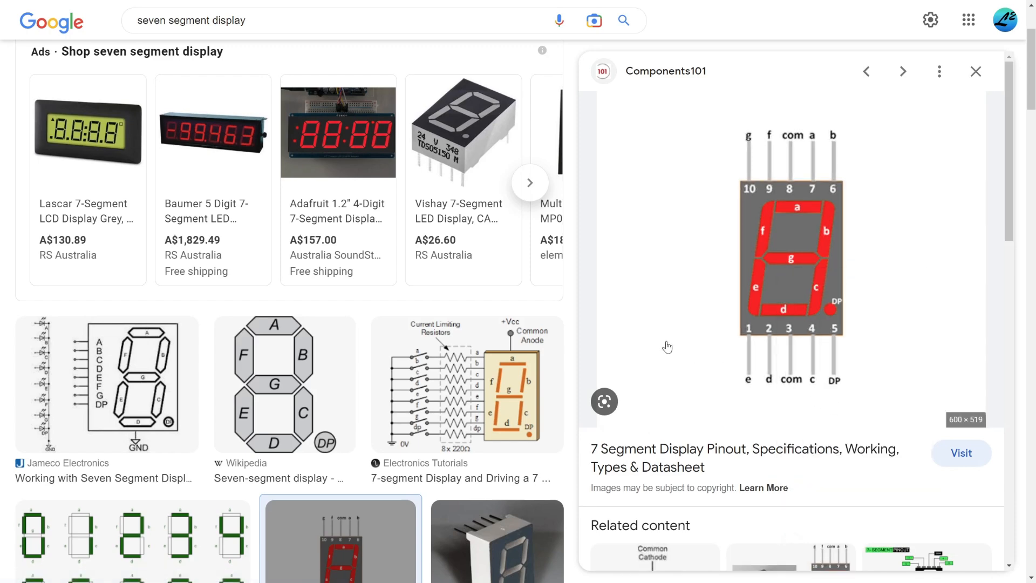